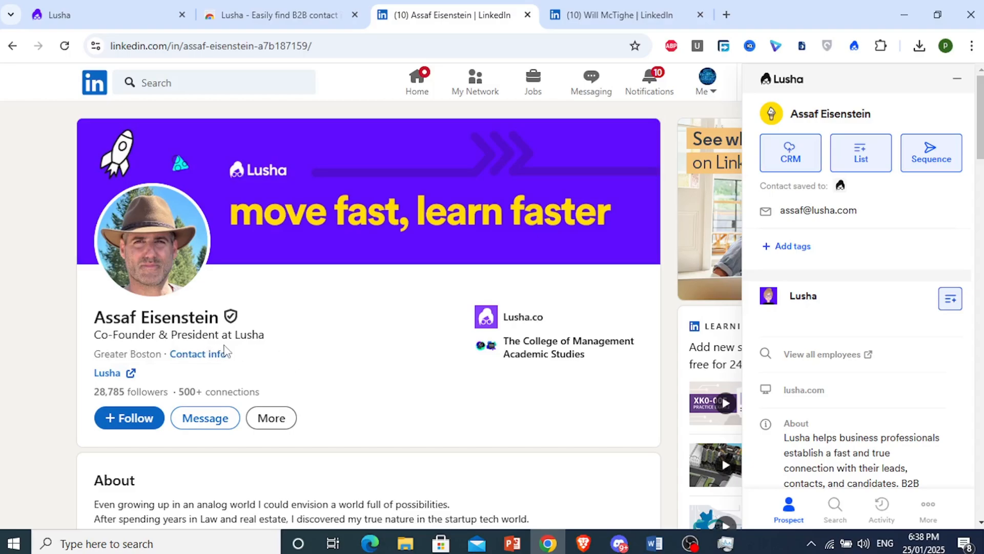
Step: Inspect the Lusha contact details on both open LinkedIn profiles, collapsing the extension on each and reopening it on the second
mouse_move(949, 218)
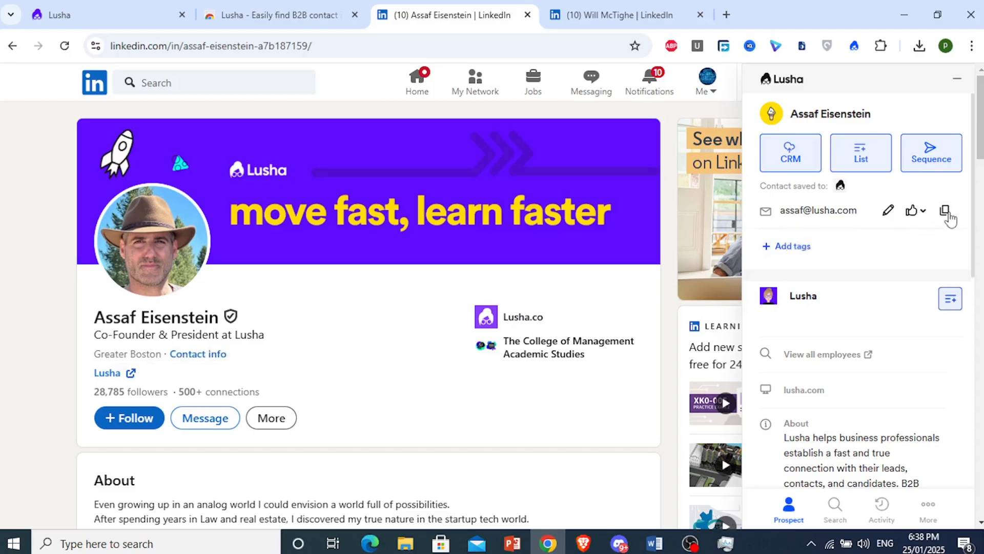
click(957, 78)
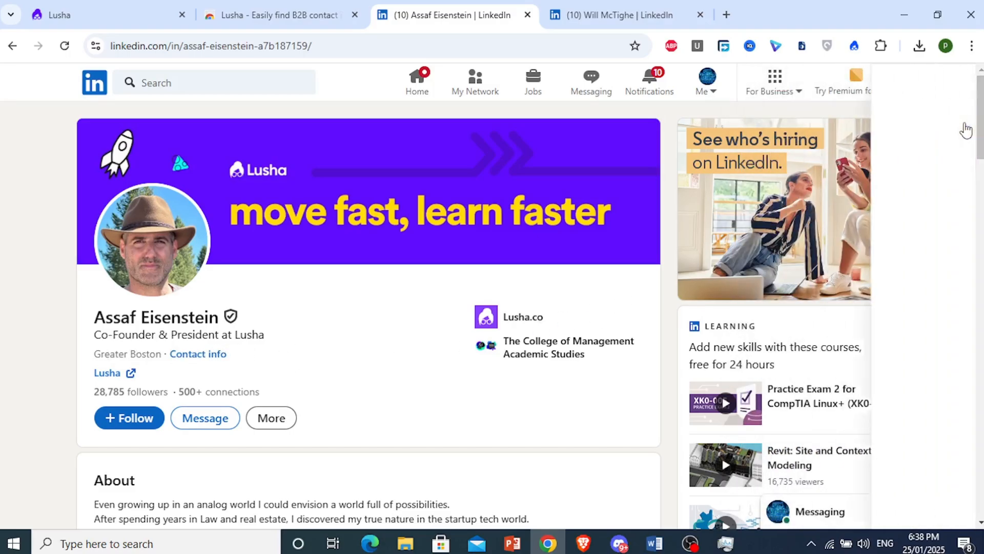
click(682, 12)
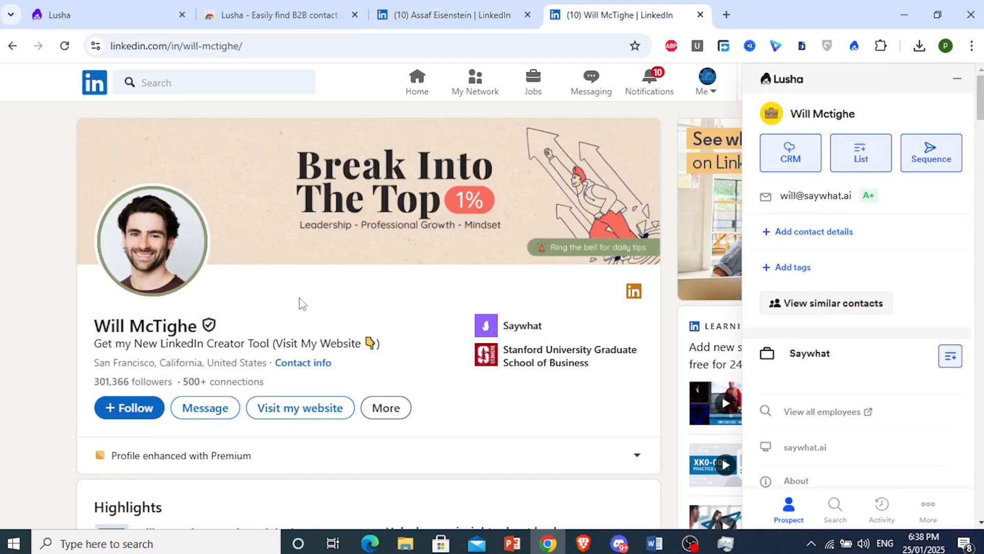
click(956, 80)
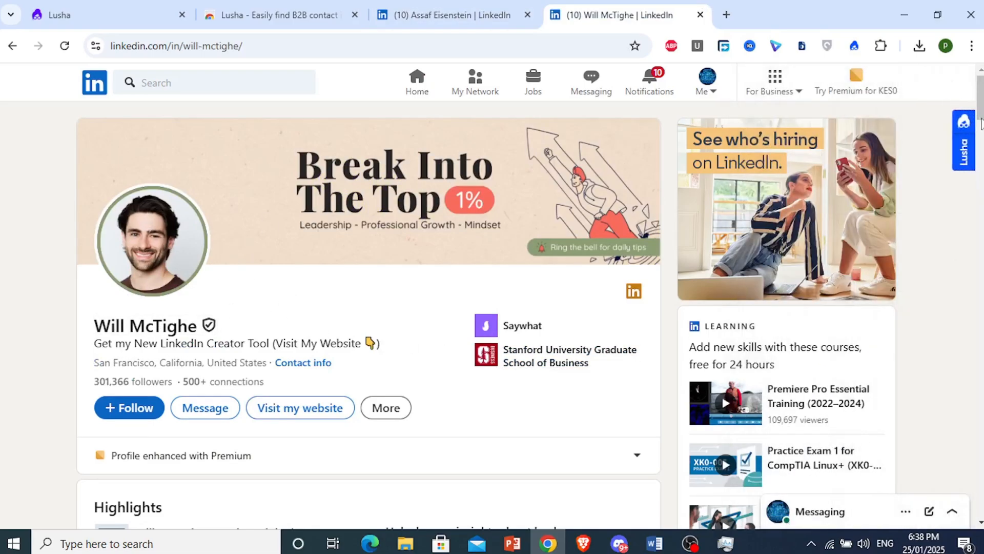
click(961, 146)
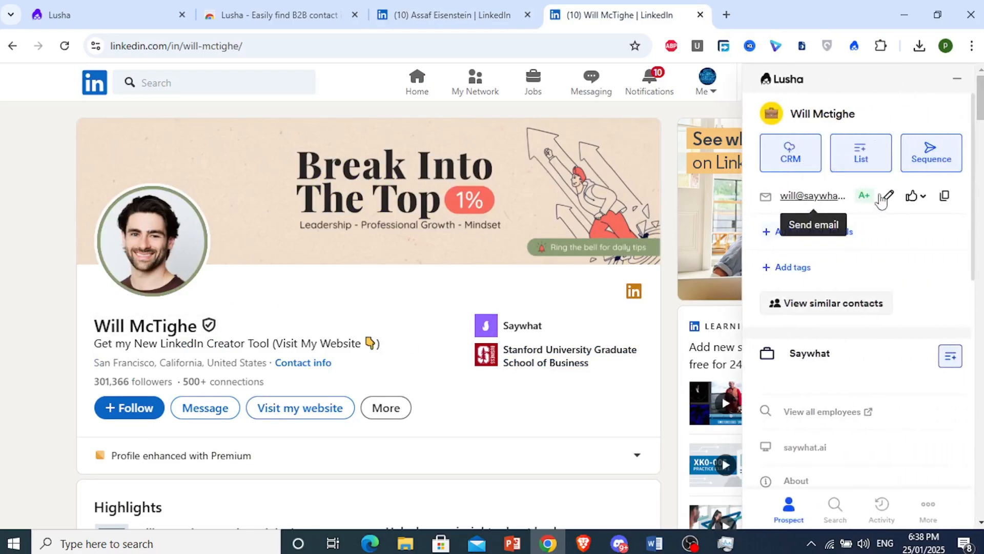
Step: Switch to the Lusha dashboard and open its contact search
click(122, 7)
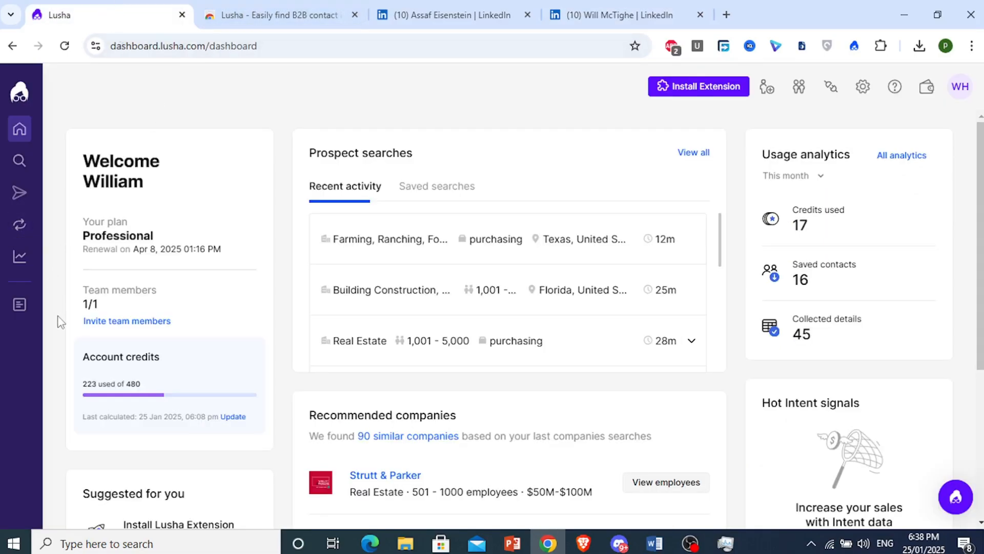
mouse_move(28, 301)
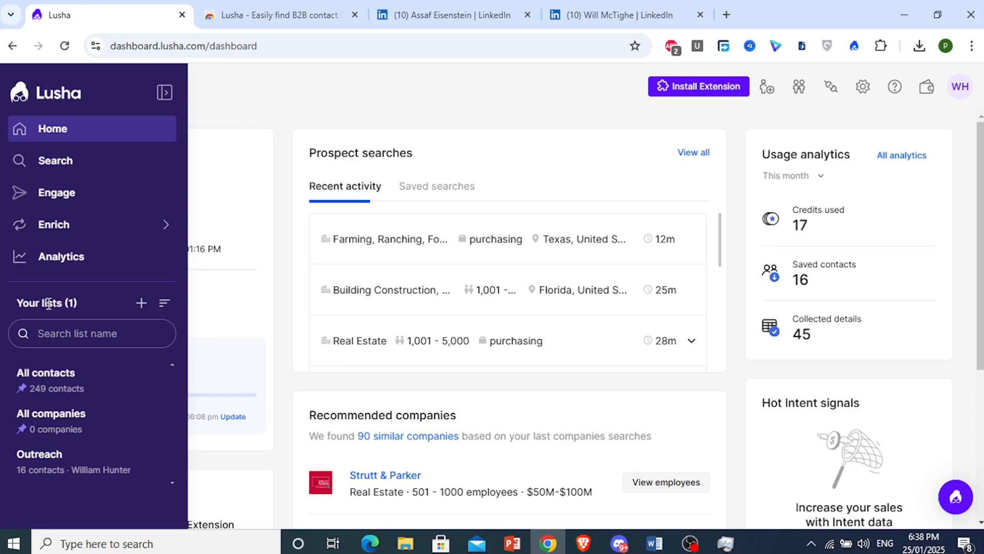
click(60, 163)
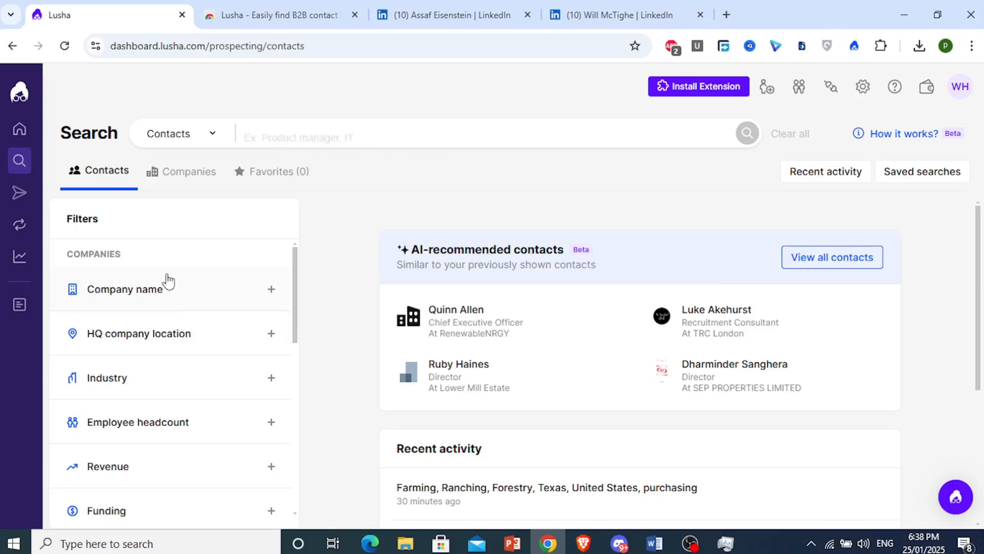
Step: Filter the contact search by company name, including Apple (Apple.com)
click(188, 285)
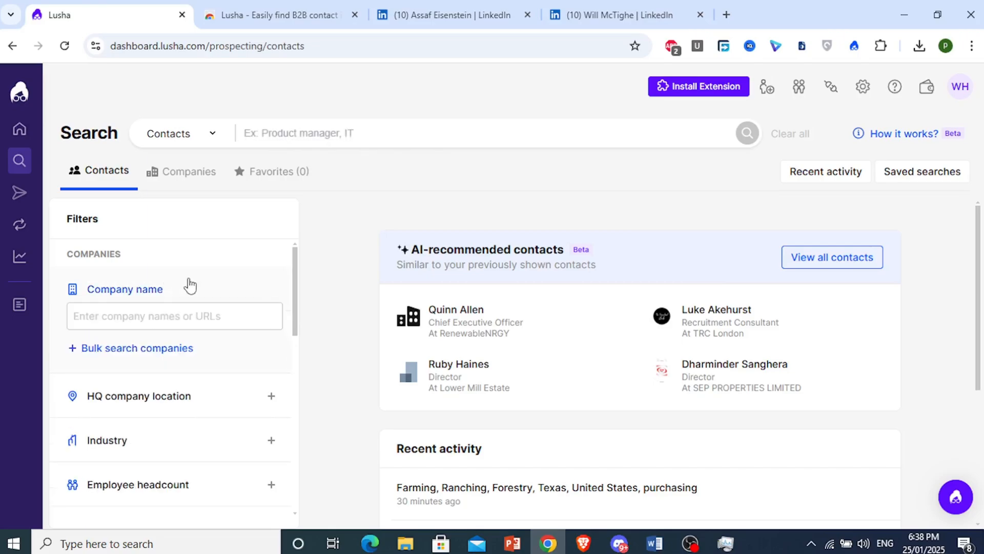
click(187, 317)
text(apple)
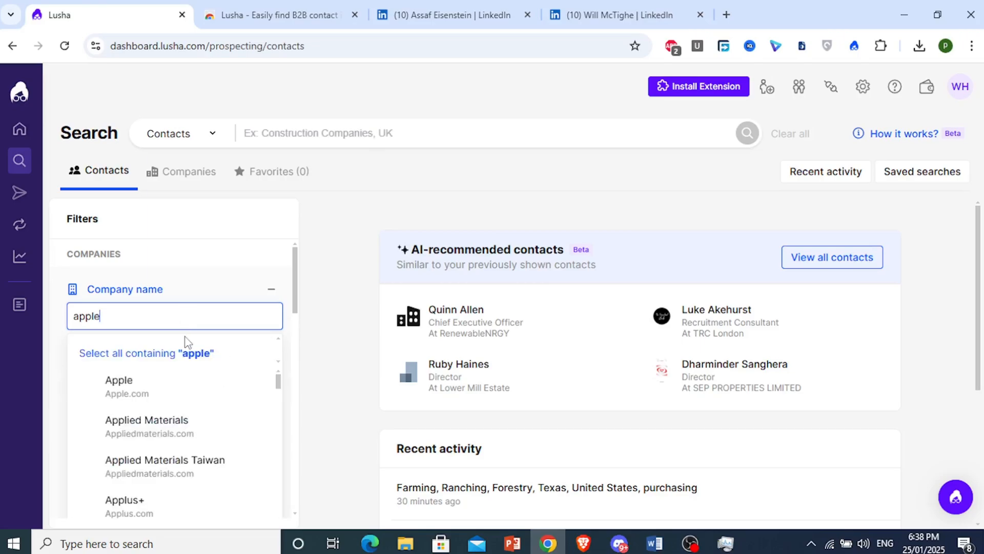
click(145, 389)
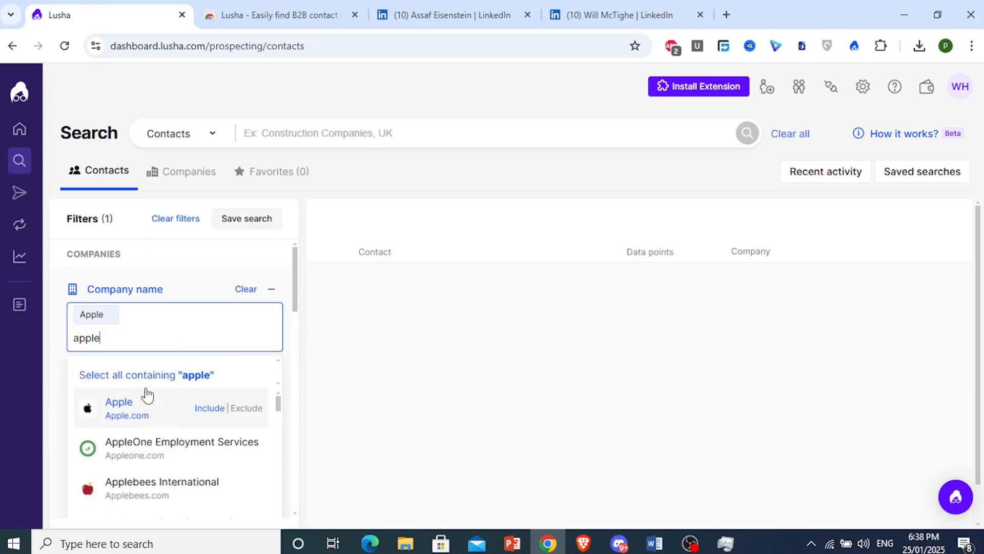
Step: Look through the Apple contacts, their available data points and the remaining company and contact filters
scroll(228, 344, down, 3)
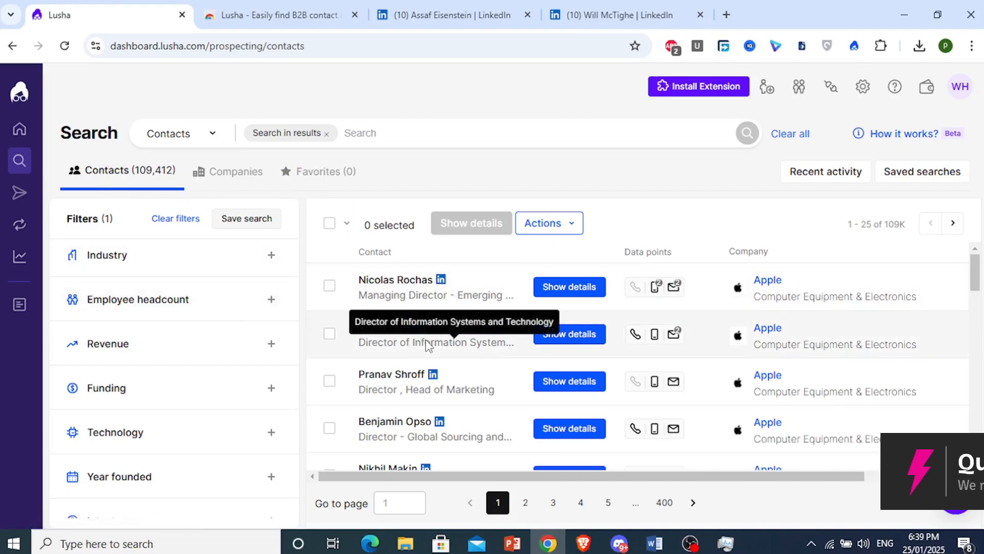
scroll(648, 331, down, 2)
scroll(649, 331, up, 2)
mouse_move(657, 337)
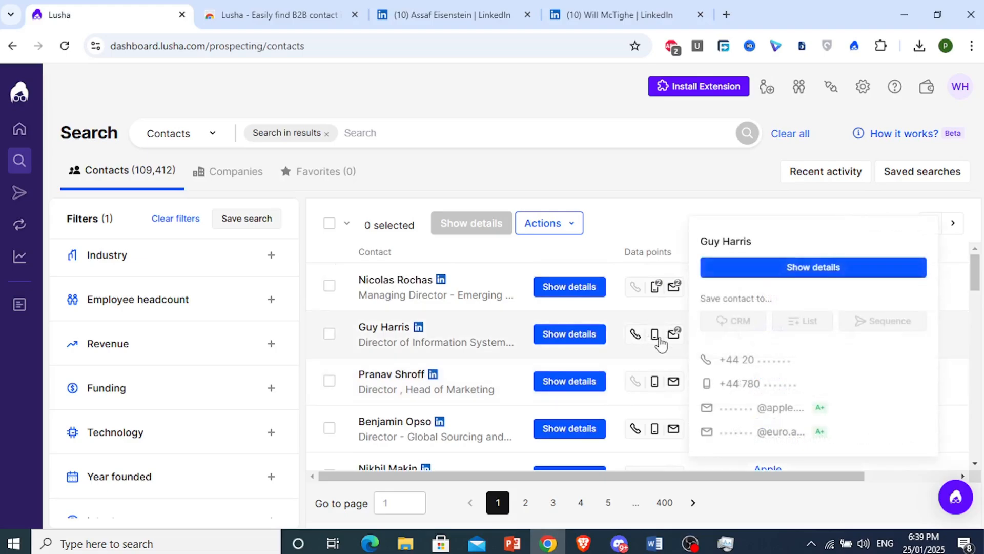
scroll(218, 331, down, 1)
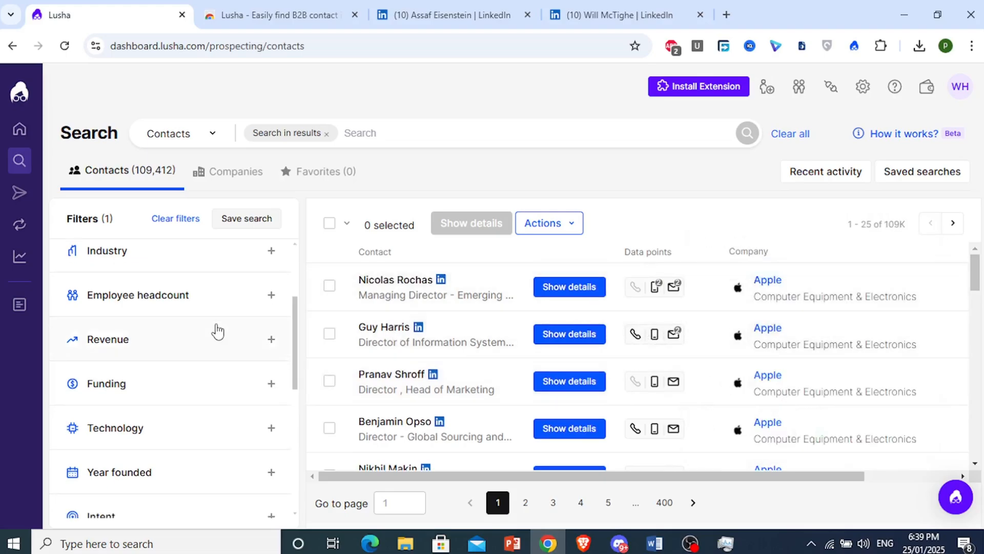
scroll(218, 331, down, 5)
scroll(391, 367, down, 2)
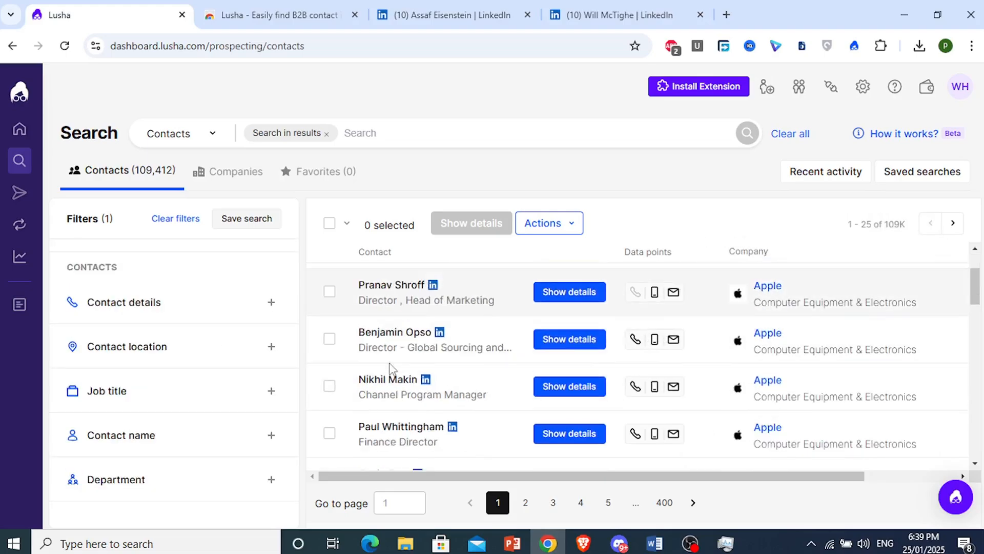
scroll(390, 367, down, 10)
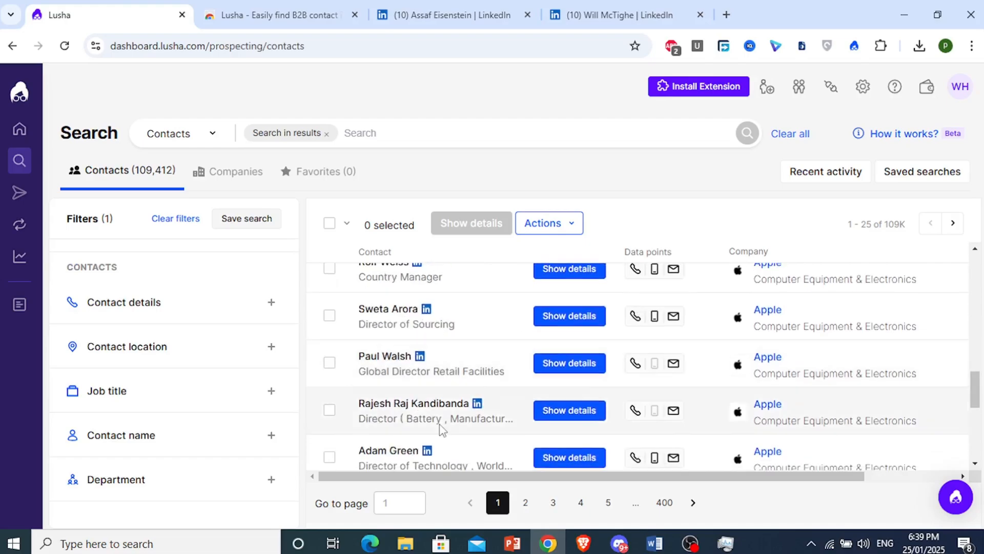
scroll(442, 429, down, 5)
scroll(439, 430, up, 5)
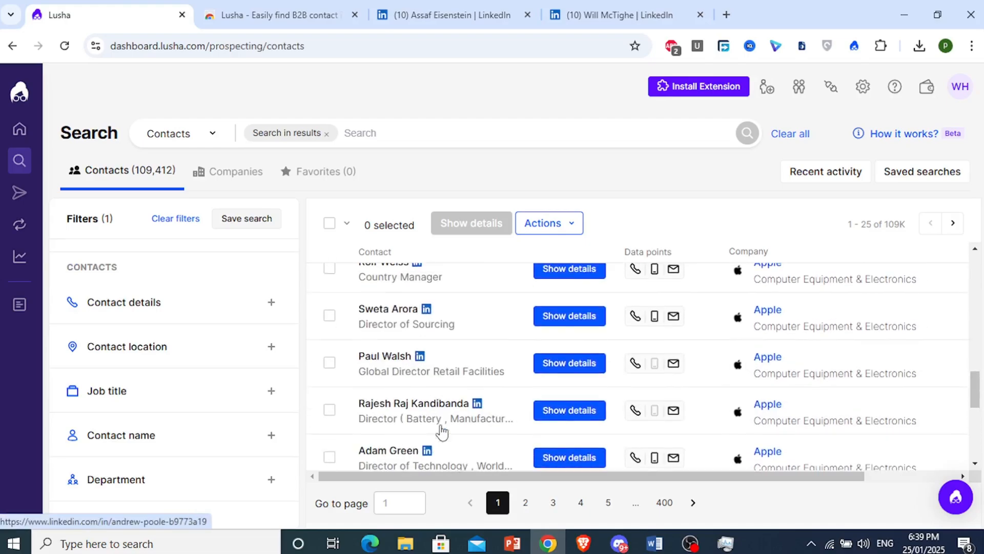
Step: Add a job title filter for "sourcing" to the Apple contact search
scroll(187, 382, down, 2)
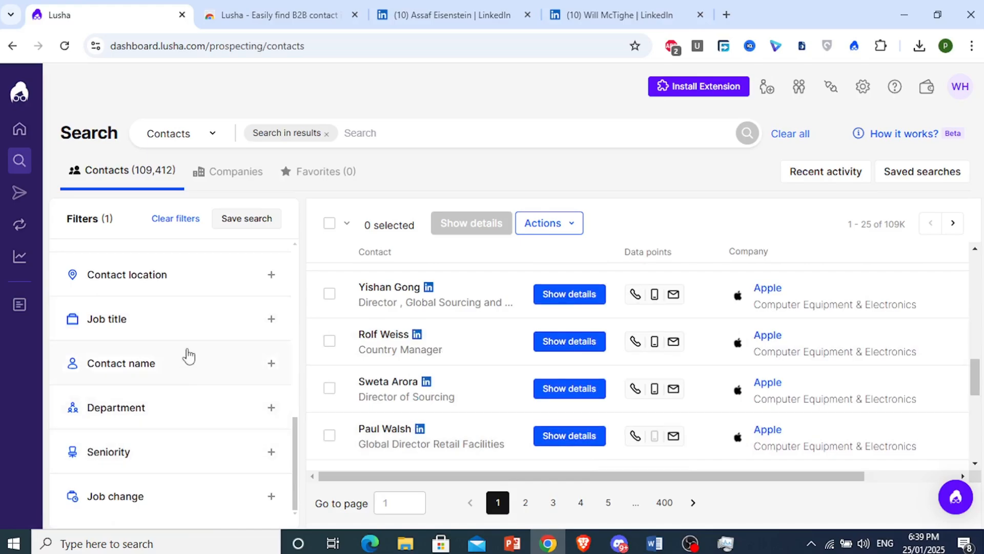
click(185, 329)
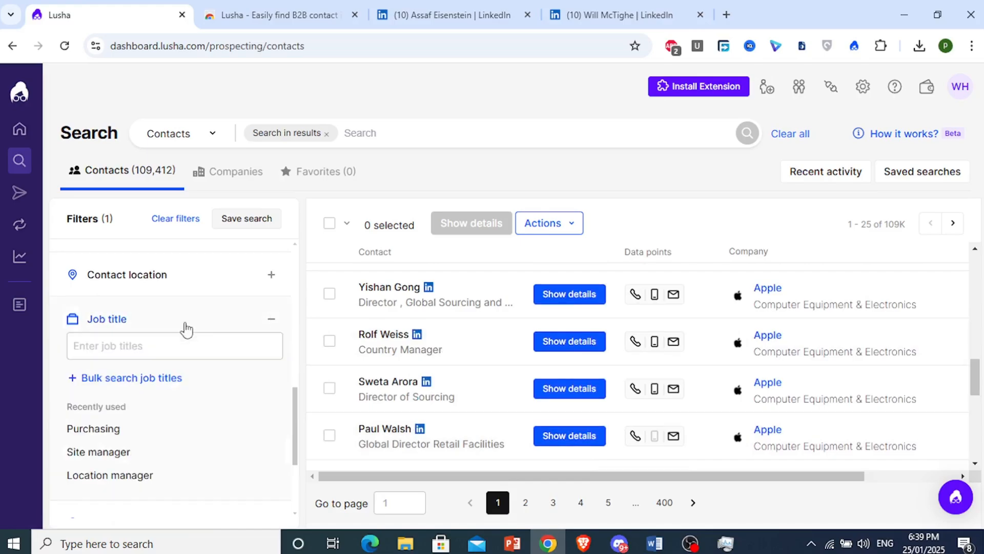
click(154, 350)
text(sour)
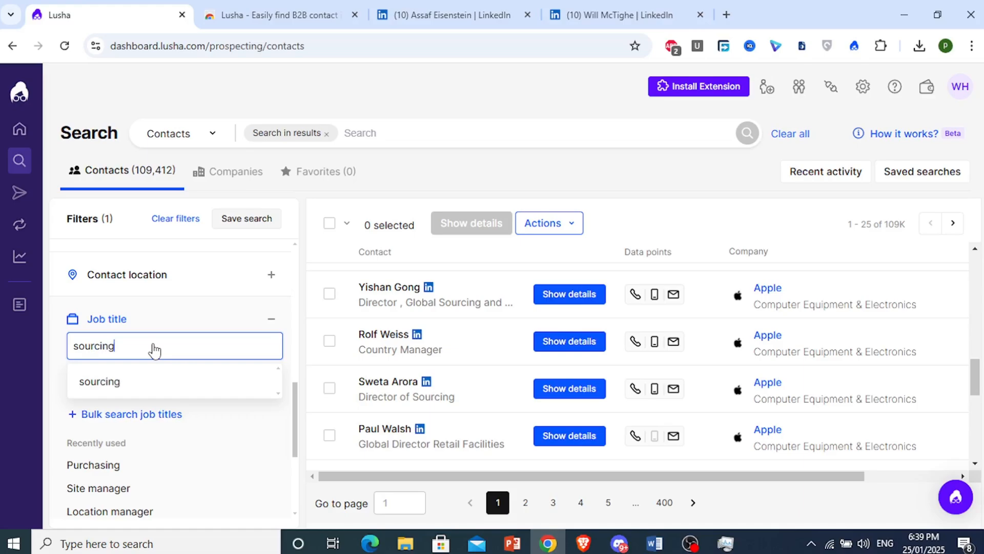
text(cing)
key(Return)
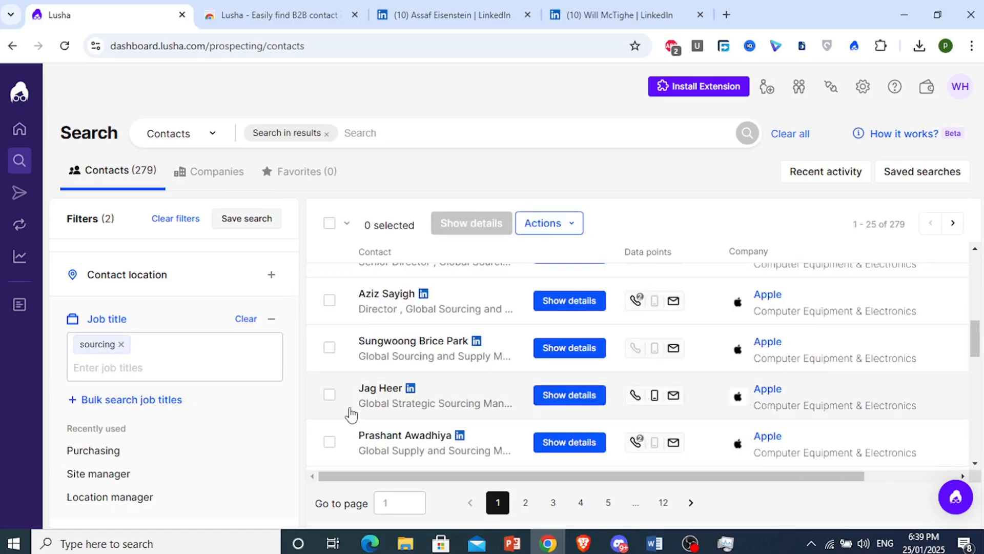
Step: Select the first, third and fourth contacts in the filtered results and reveal their contact details
scroll(351, 414, up, 3)
scroll(351, 414, up, 3)
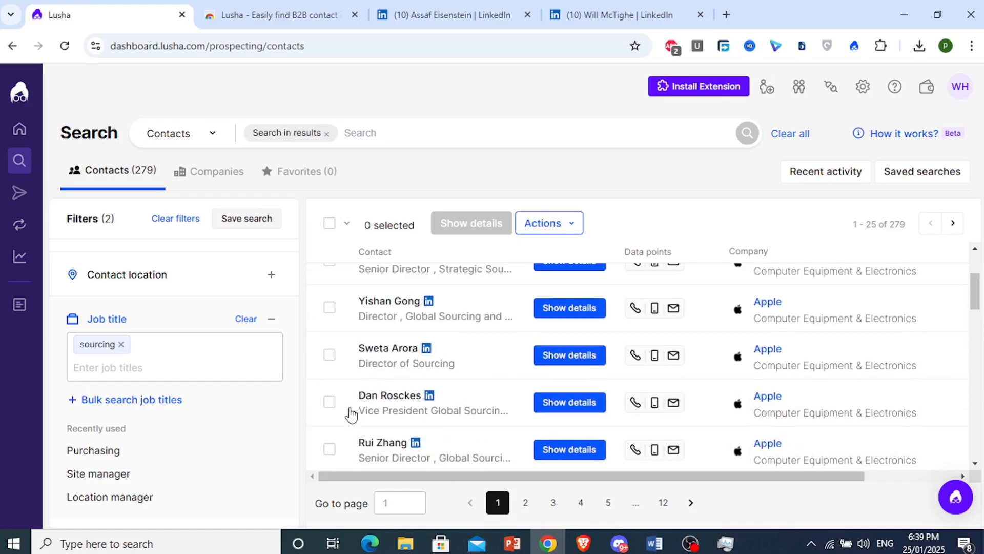
scroll(436, 374, up, 3)
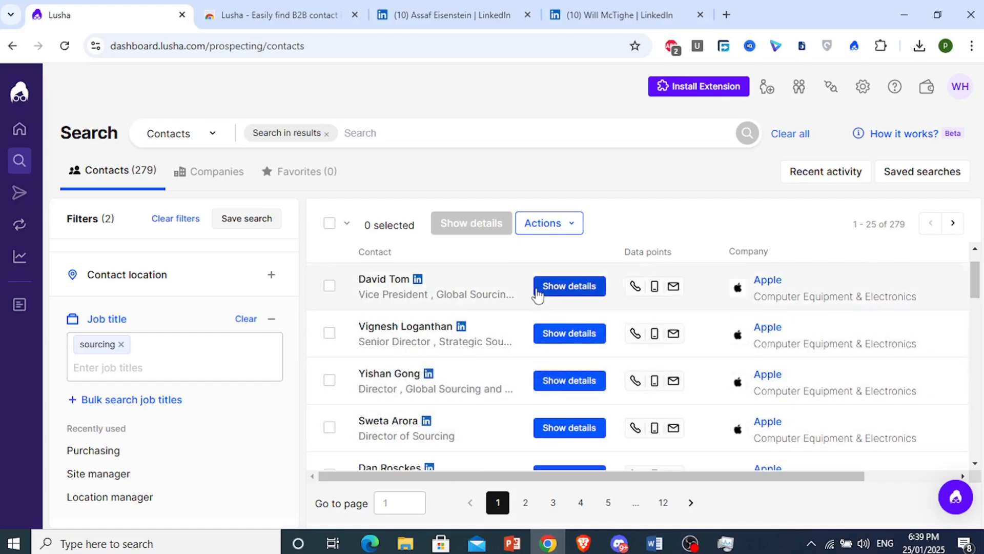
click(332, 382)
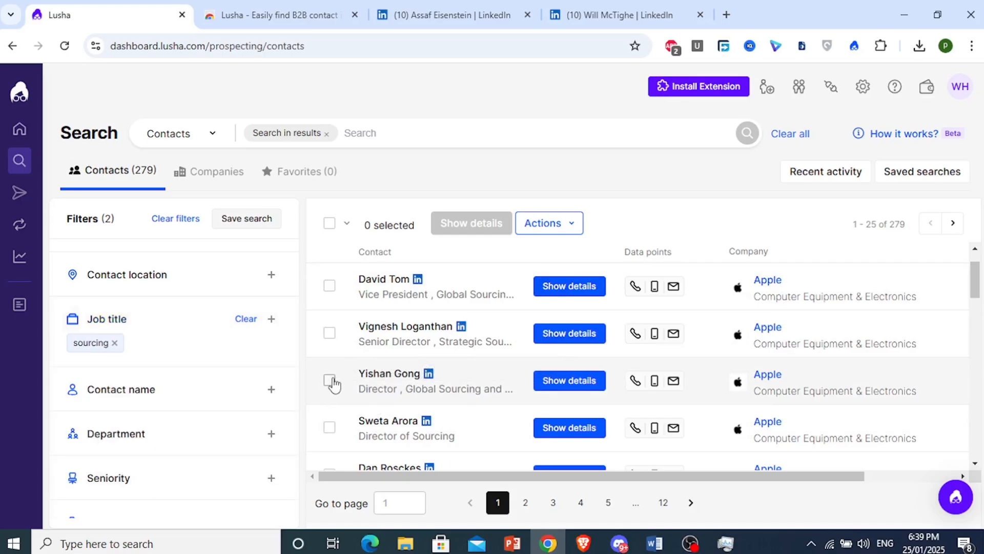
click(329, 428)
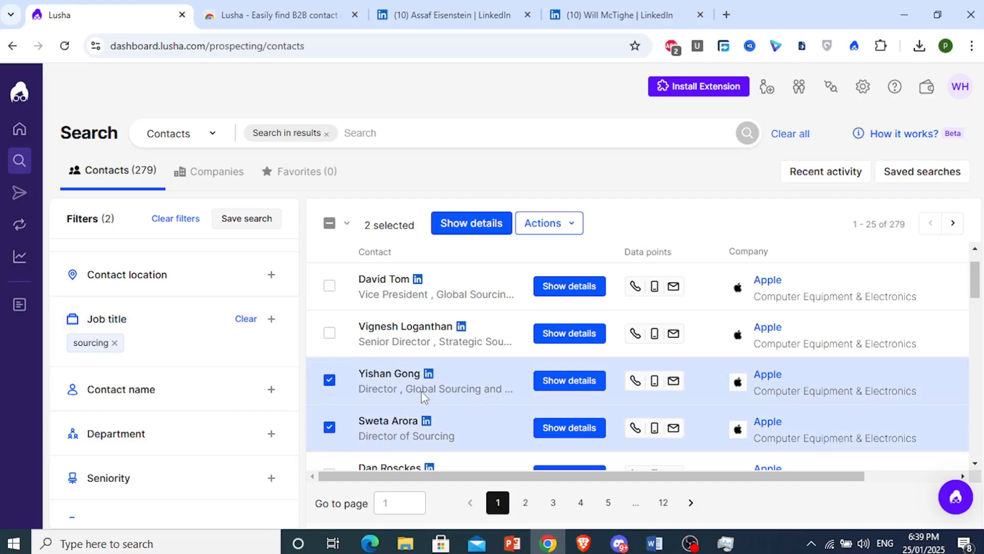
click(330, 293)
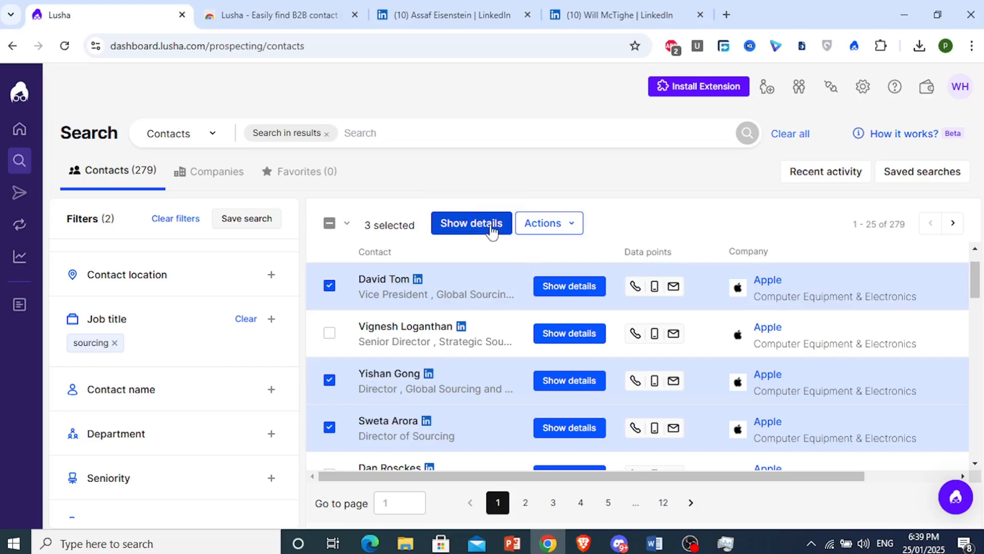
mouse_move(674, 296)
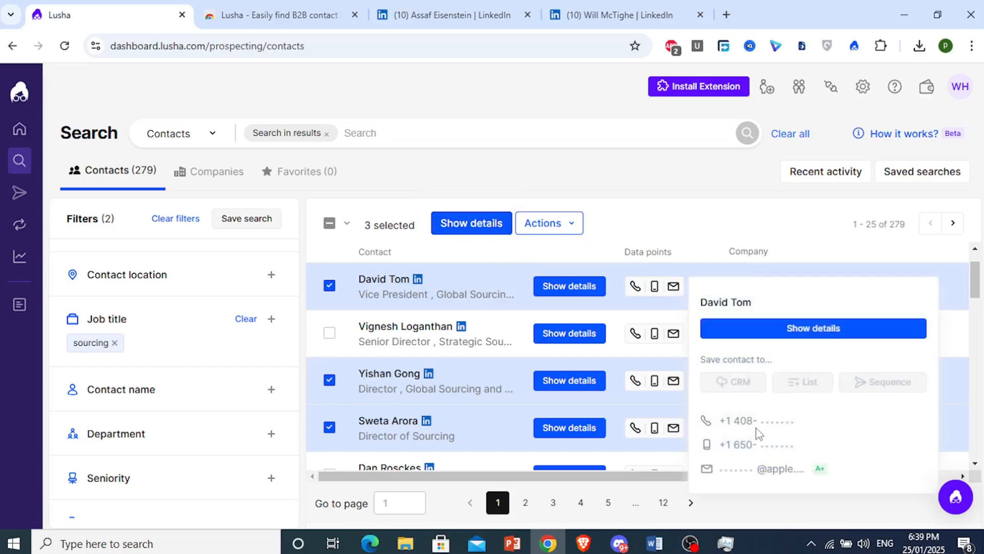
click(471, 230)
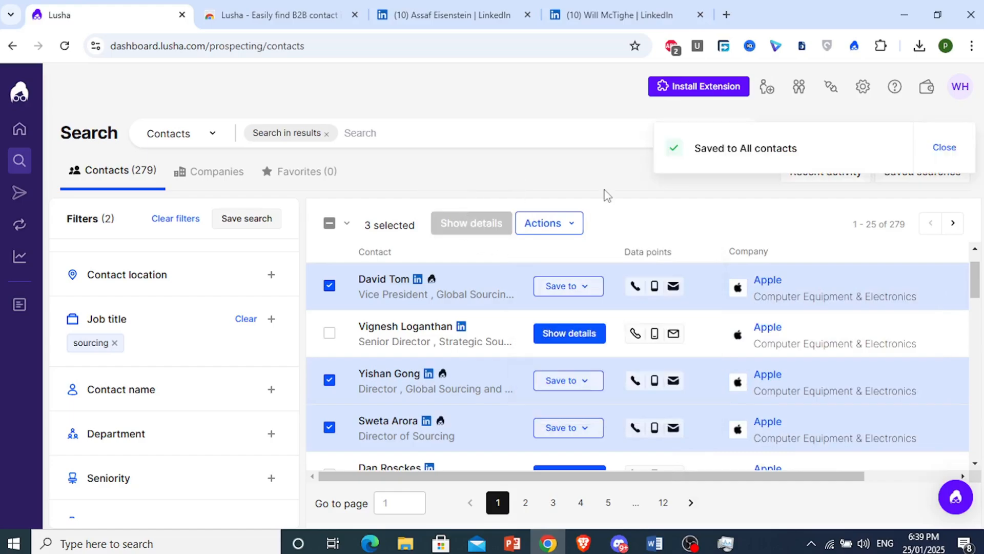
mouse_move(653, 298)
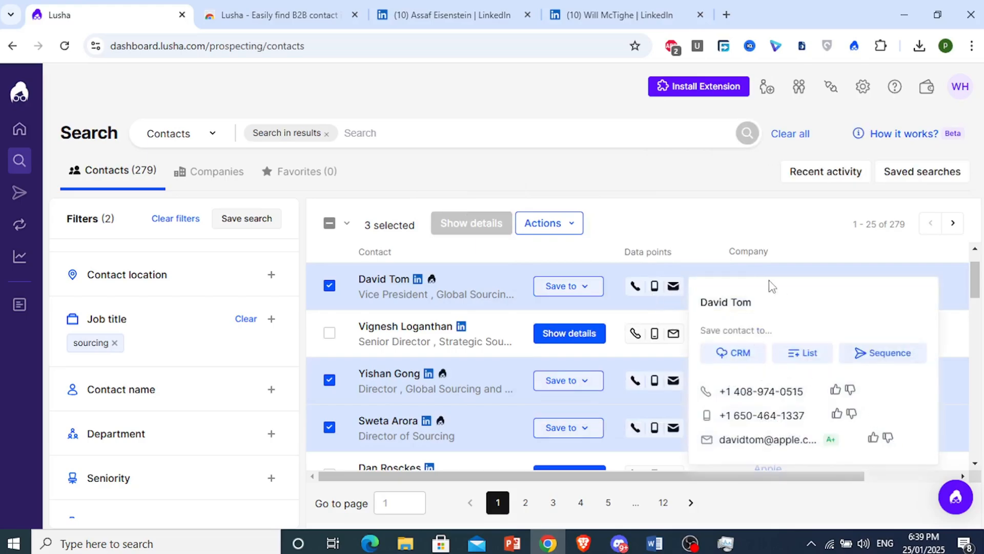
Step: Check which CRM platforms the selected contacts can be saved to, without connecting one
click(579, 229)
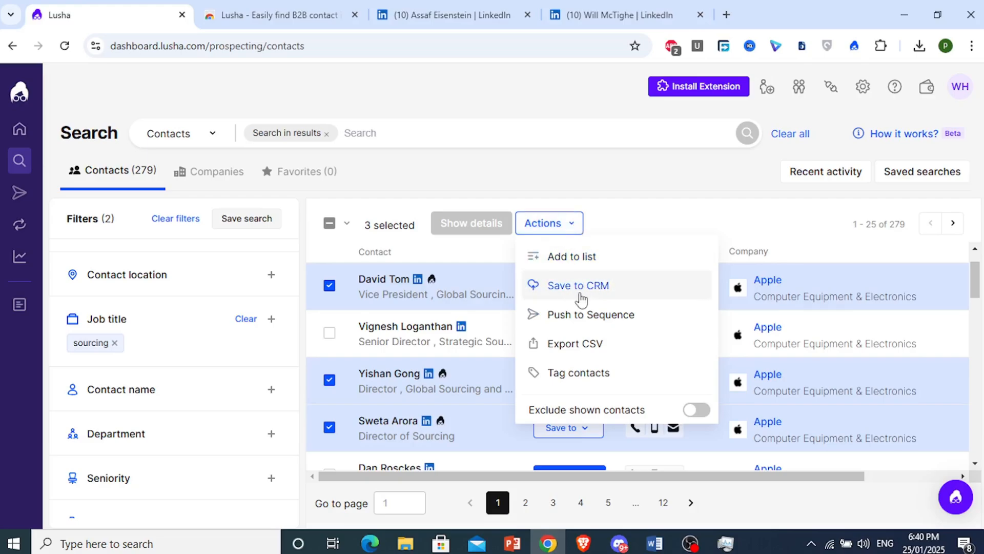
click(601, 293)
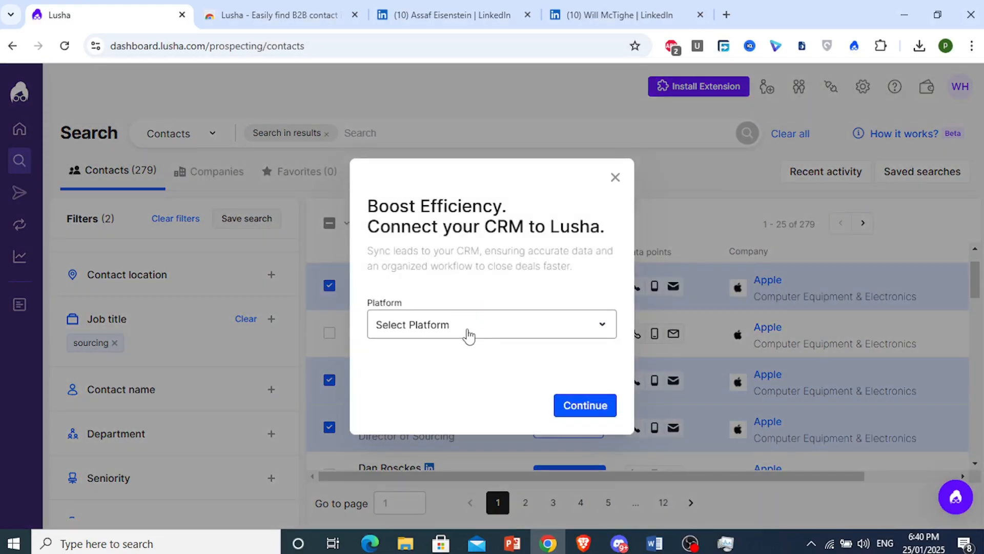
click(468, 336)
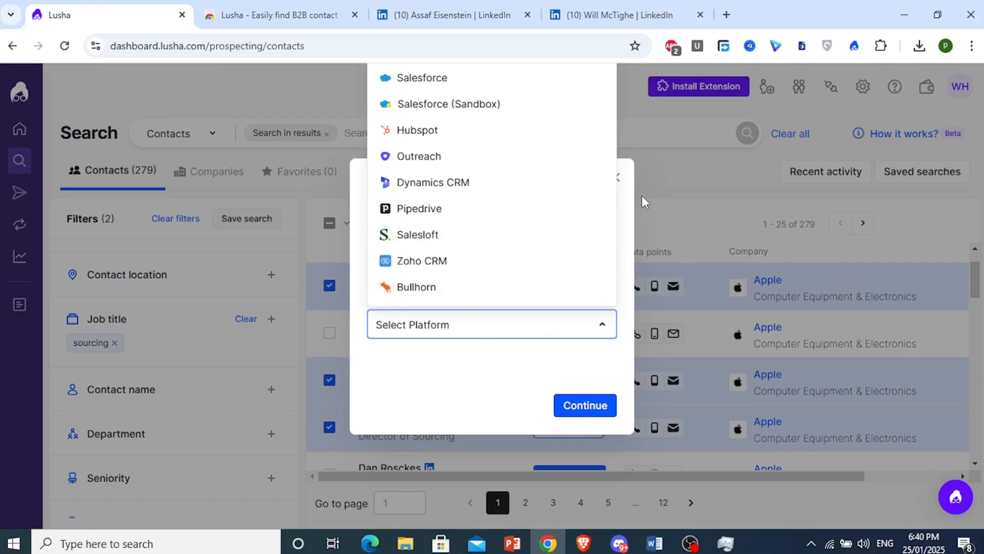
click(620, 182)
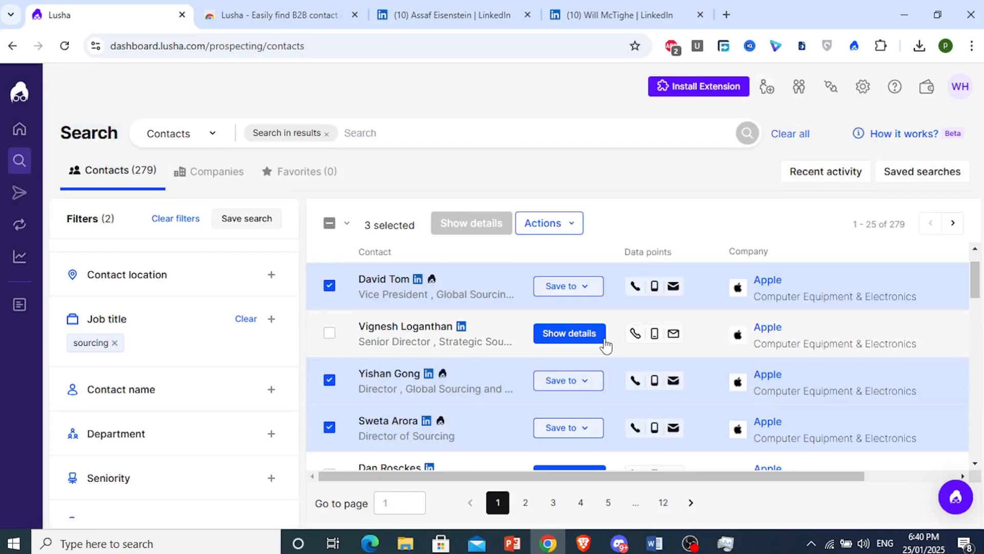
Step: Add the three selected Apple contacts to the existing Outreach list and close the save summary
mouse_move(552, 226)
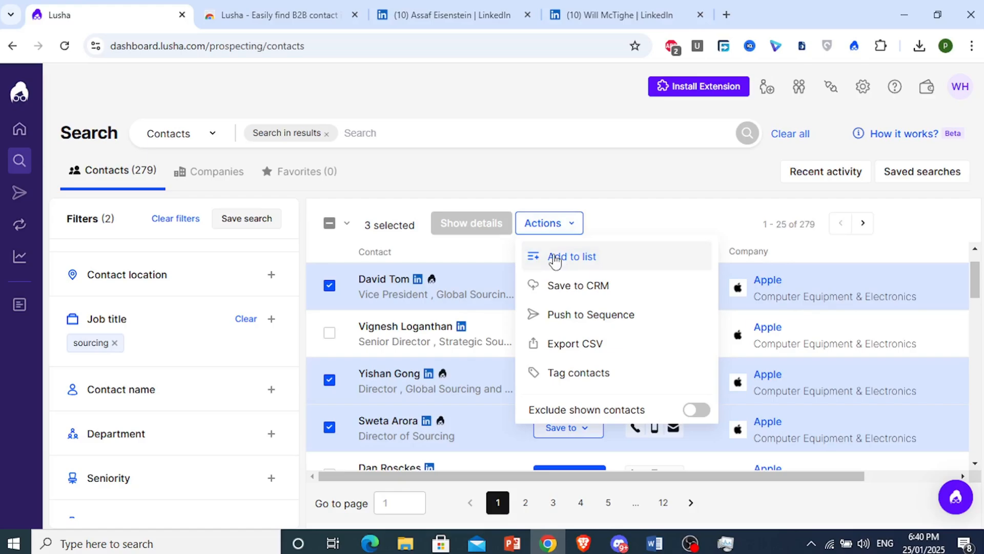
click(556, 261)
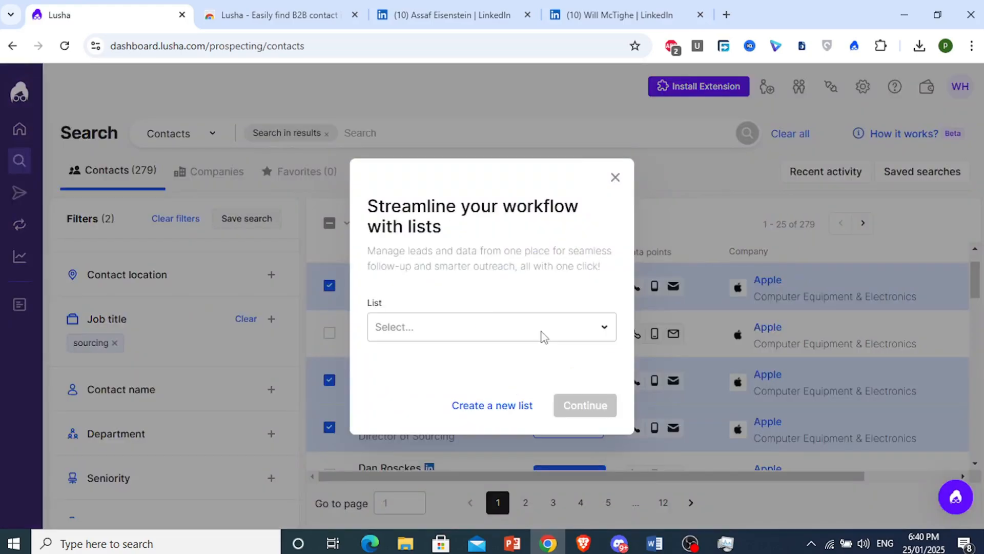
click(542, 332)
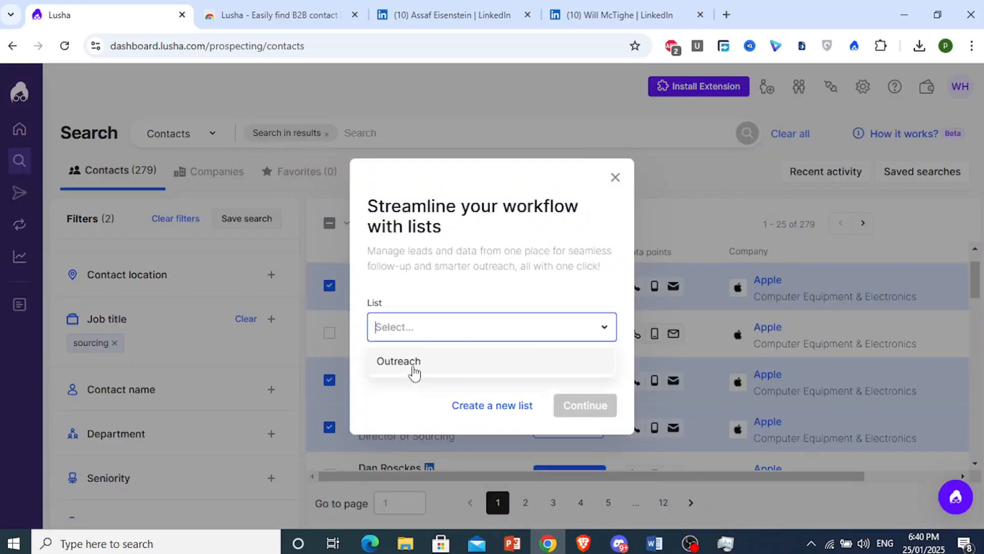
click(414, 364)
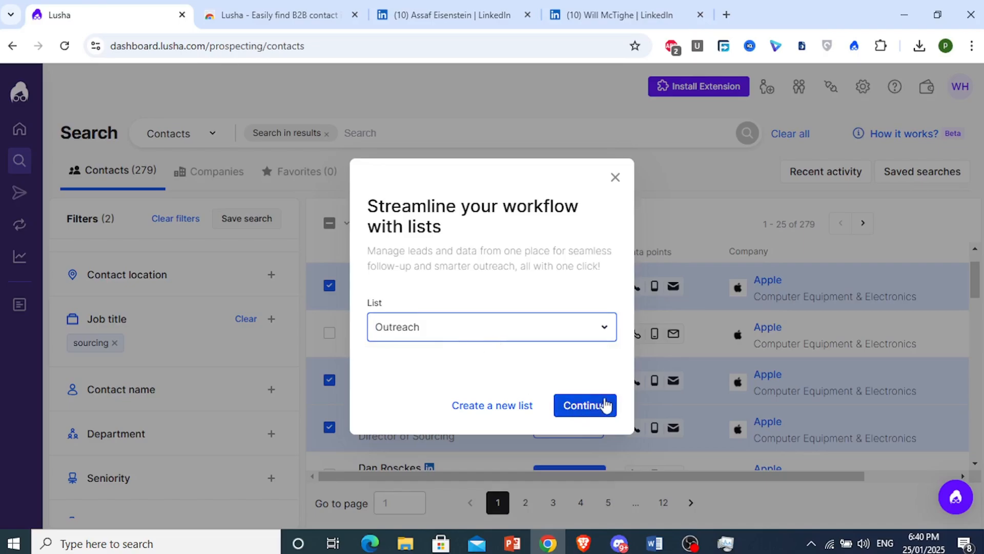
click(588, 407)
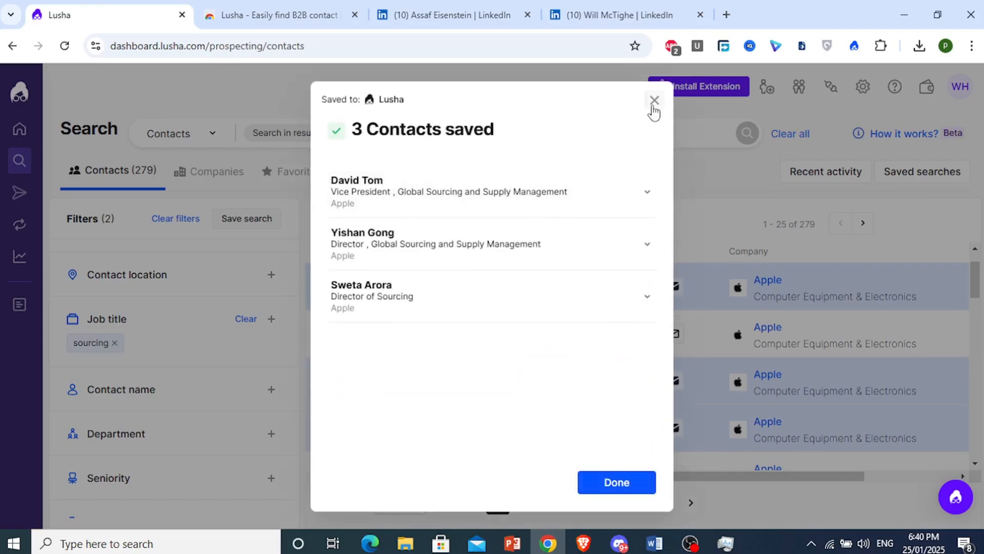
click(653, 107)
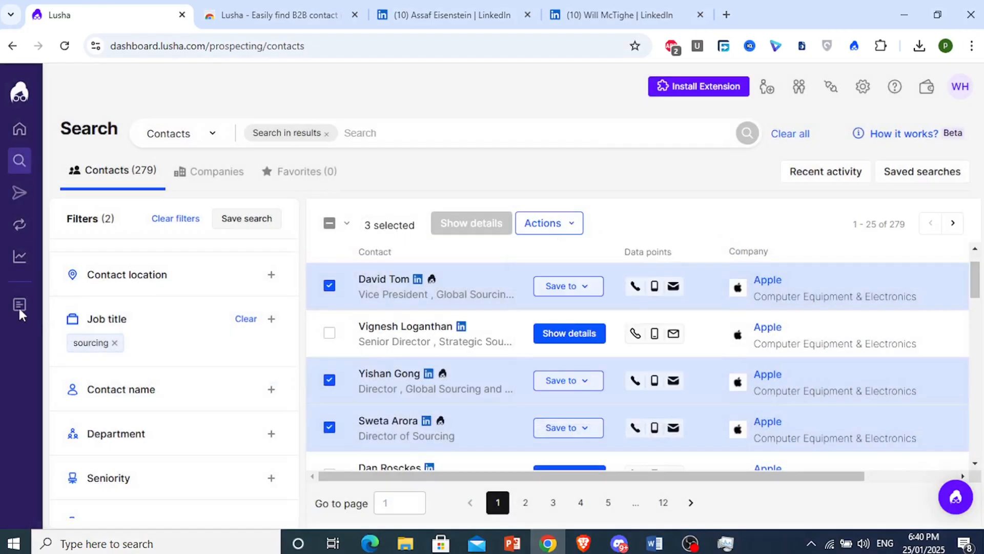
Step: Check the options for creating a new contact or company list, without creating one
mouse_move(23, 308)
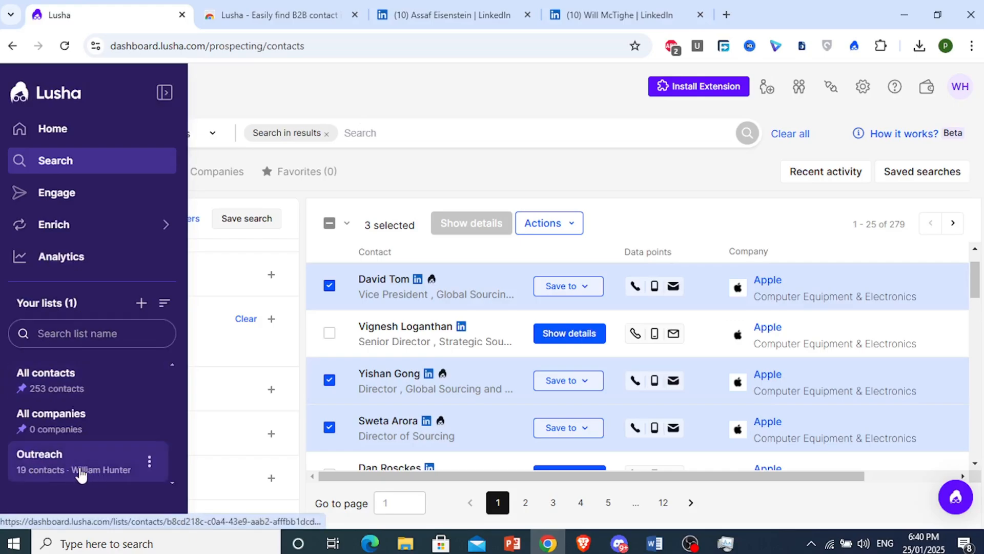
click(141, 304)
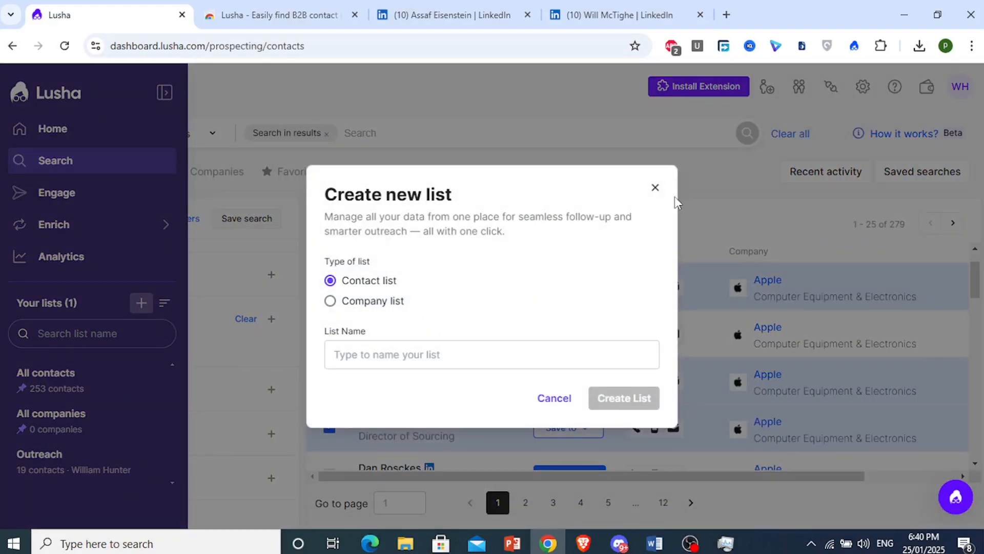
click(655, 188)
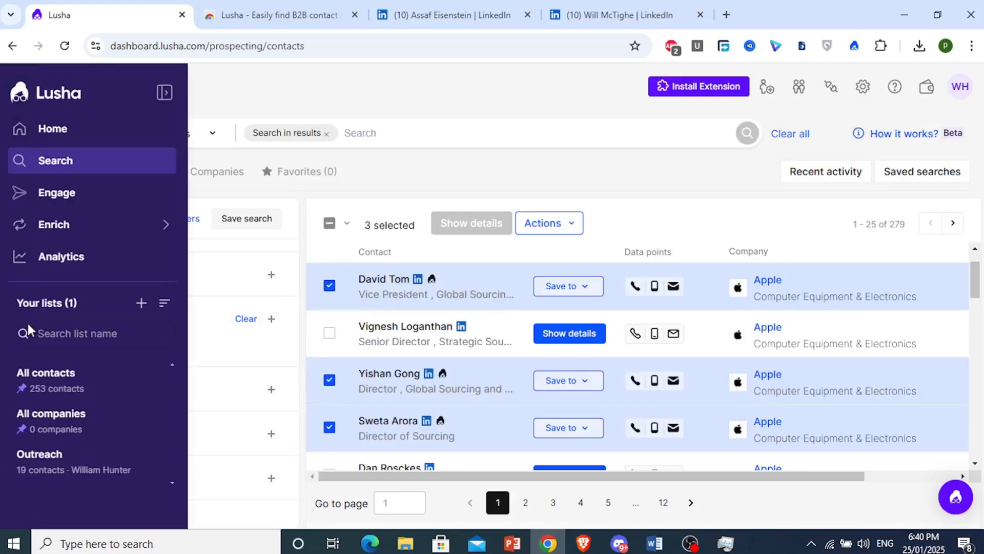
Step: Open the Outreach list and look through its saved contacts
click(154, 461)
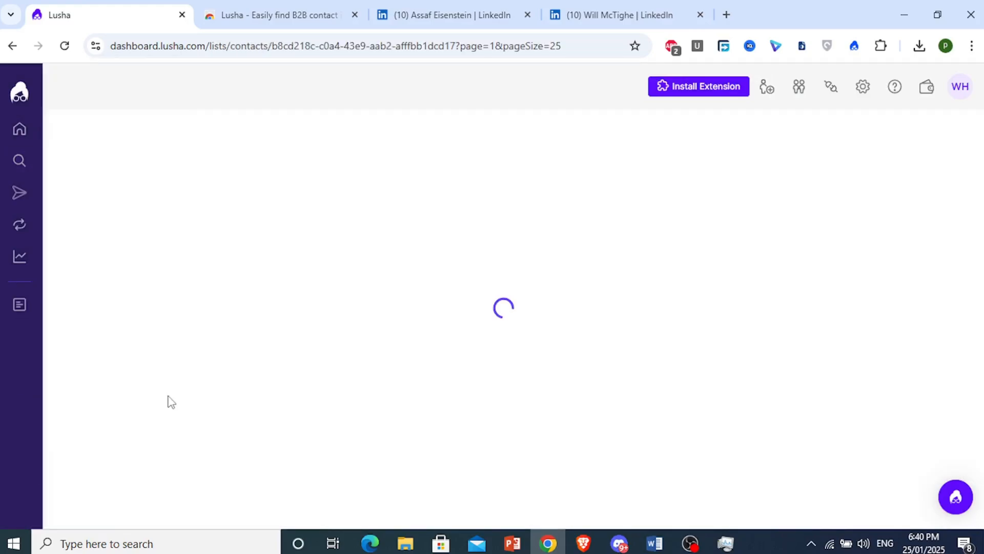
scroll(145, 358, down, 6)
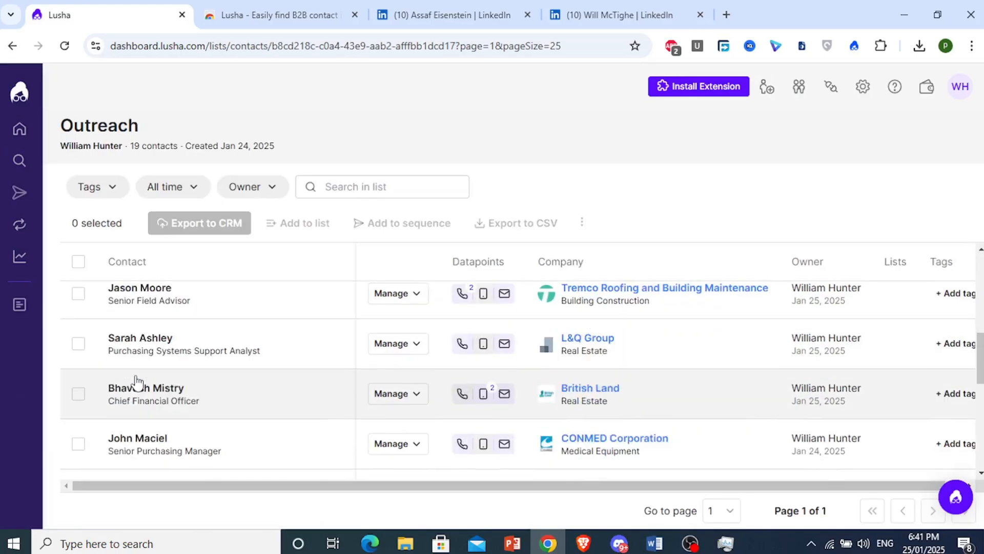
scroll(134, 381, down, 4)
scroll(135, 380, up, 10)
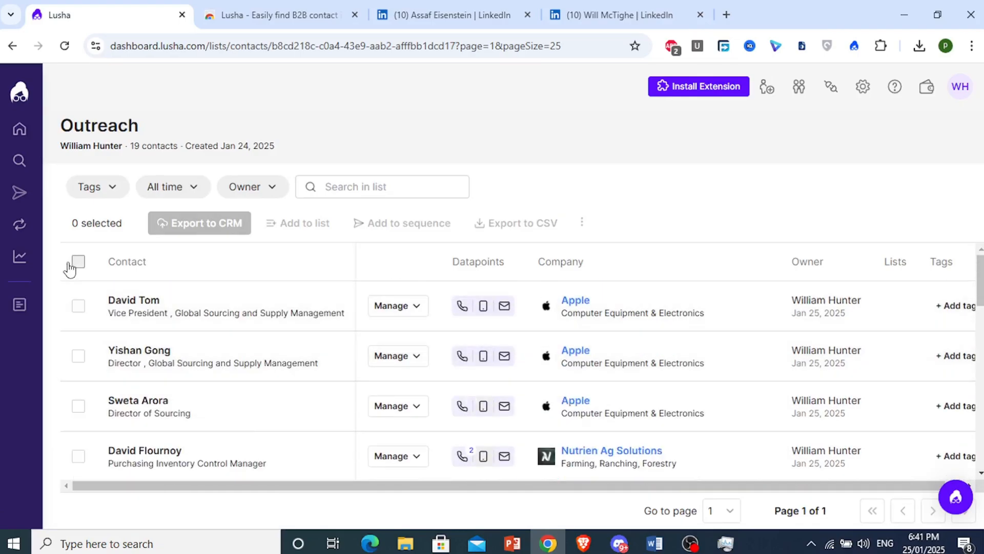
Step: Select all contacts in the Outreach list and export them to CSV
click(79, 307)
click(78, 357)
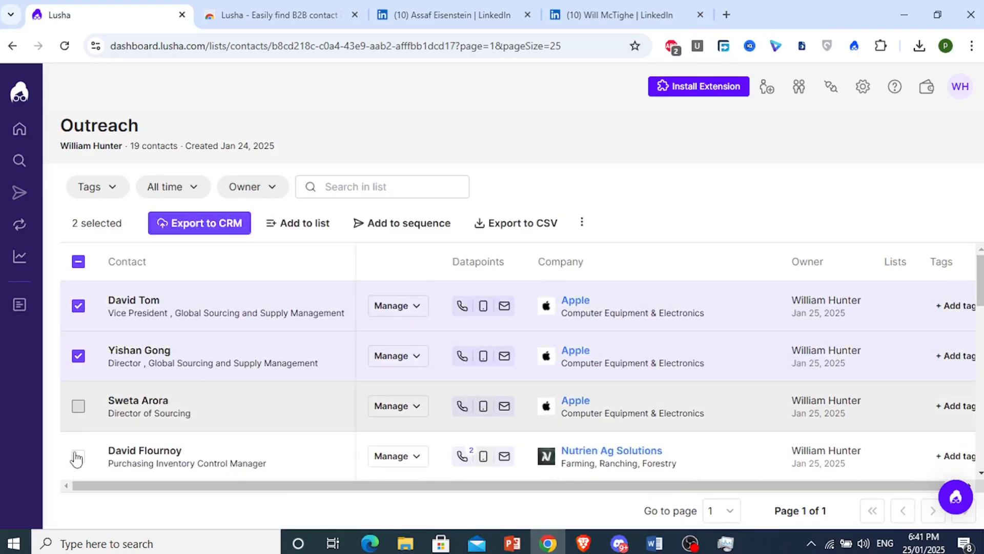
click(78, 406)
click(78, 456)
click(80, 265)
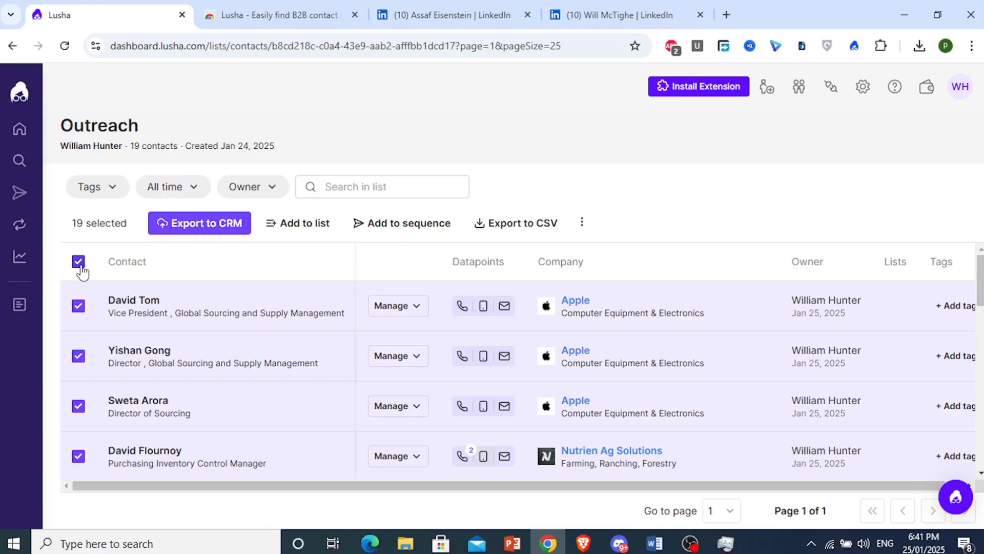
click(537, 237)
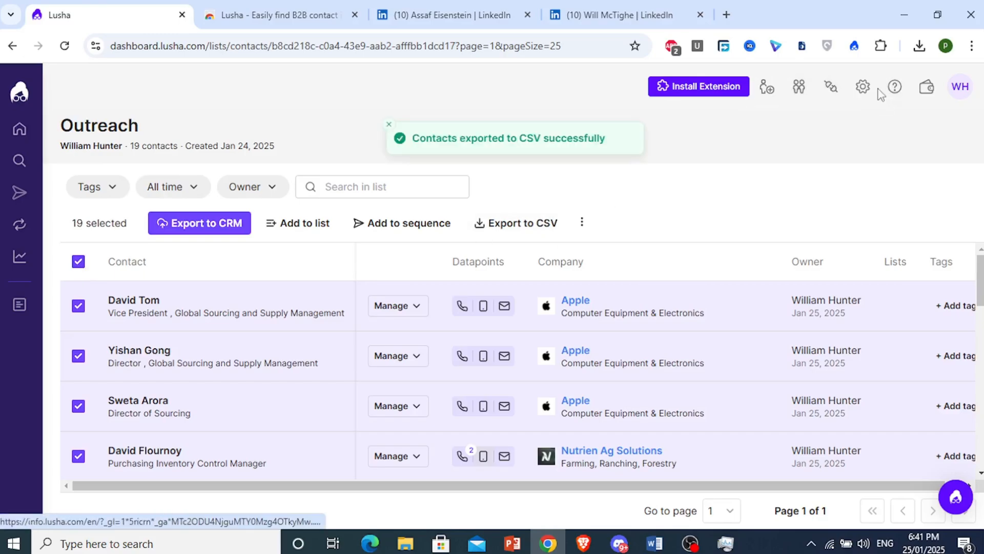
Step: Open the downloaded Export_Contacts_Jan 25, 2025 (5).csv in Excel and review the exported contact data
click(919, 47)
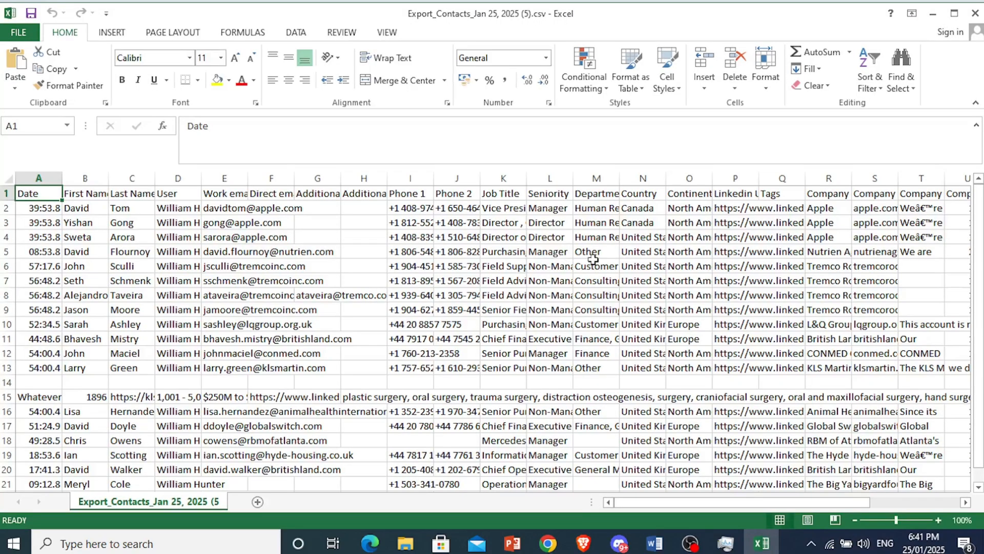
click(790, 547)
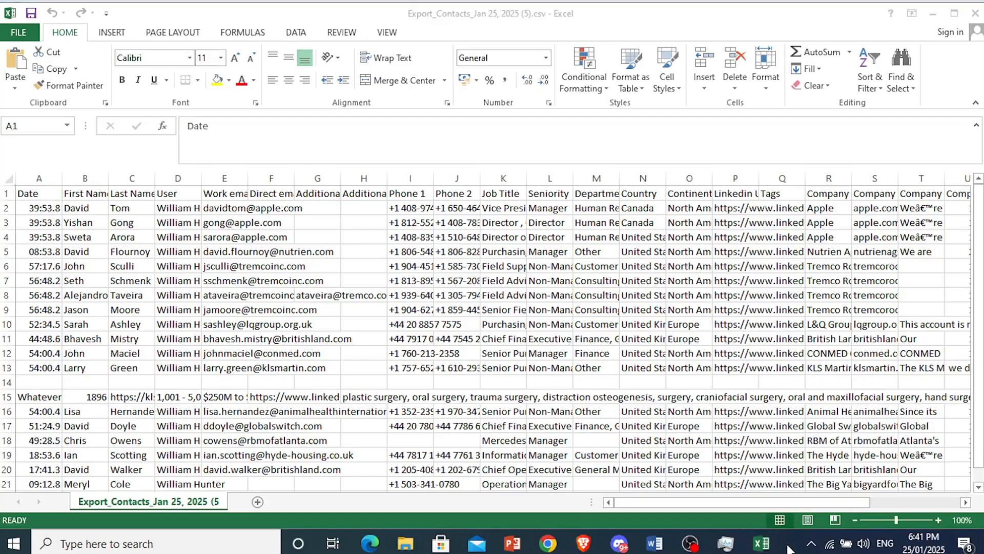